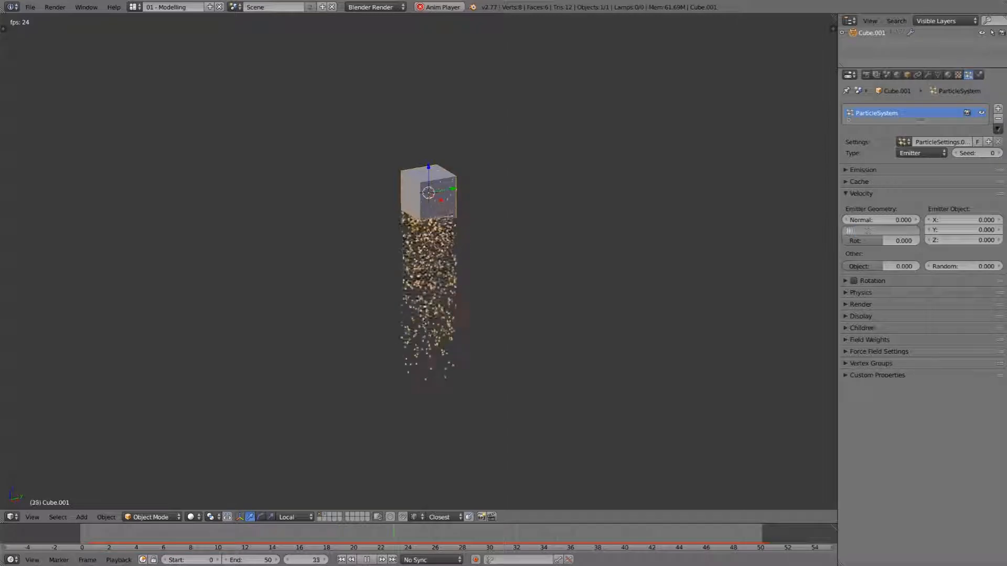
Step: Set the particle emitter's tangent velocity to 10 and its tangent rotation to 0.321
key("Return")
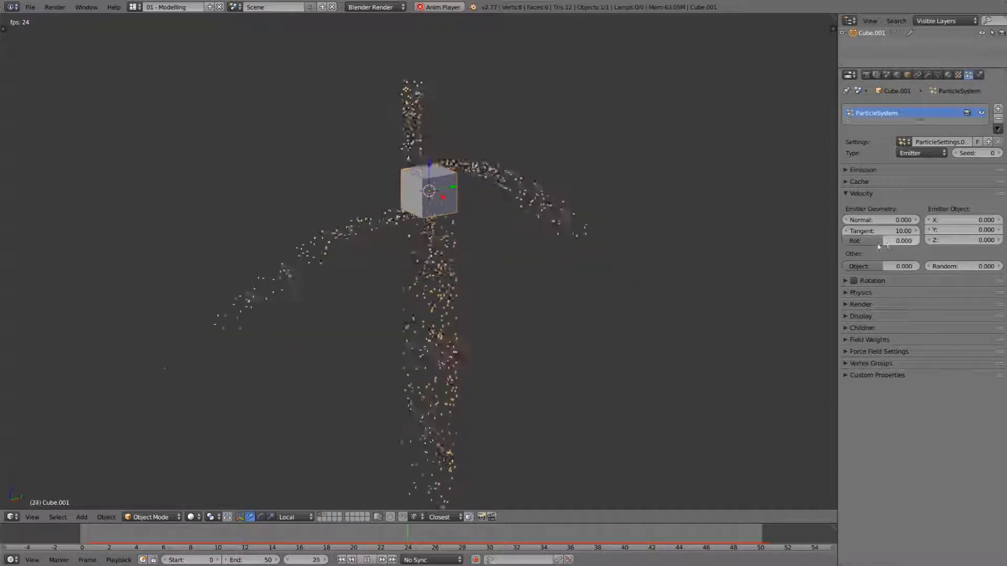
mouse_move(886, 242)
left_mouse_down()
mouse_move(858, 242)
mouse_move(892, 239)
left_mouse_up()
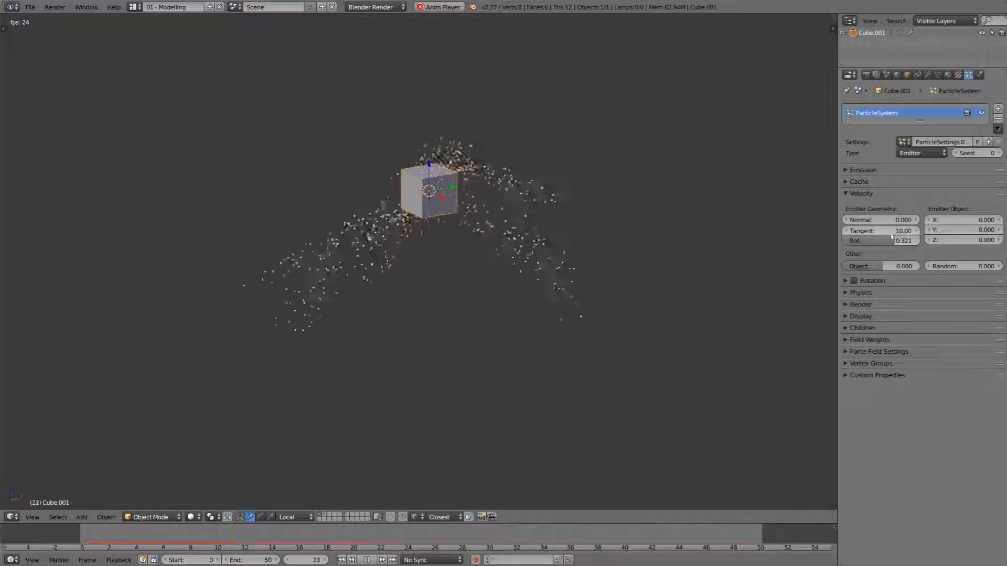
Step: Set the emitter geometry's tangent velocity to 0
left_click(891, 233)
type("0")
key("Return")
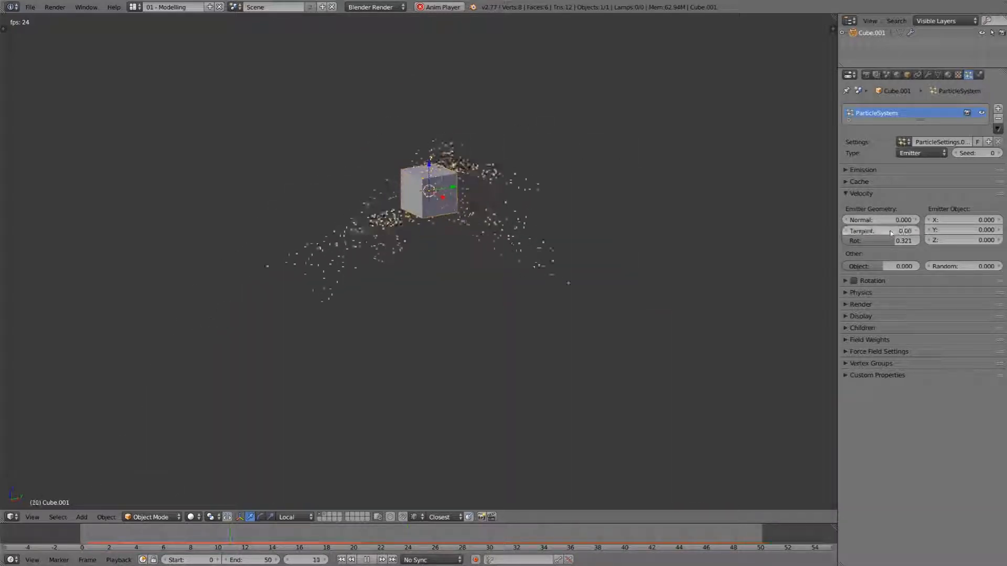
Step: Set the emitter object's X velocity to 10 and view the particle stream from another angle
left_click(946, 220)
type("10")
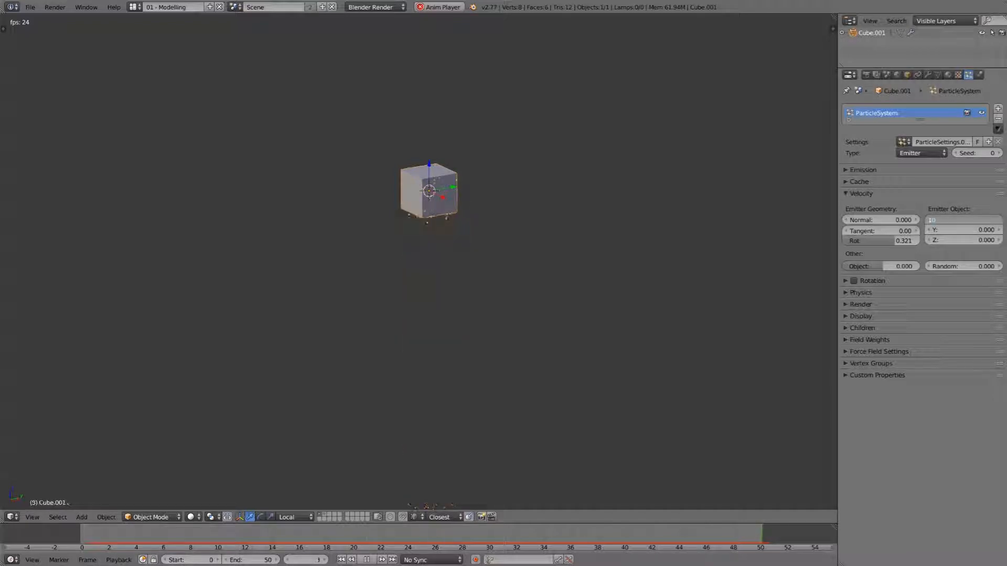
key("Return")
middle_click_drag(364, 310, 423, 308)
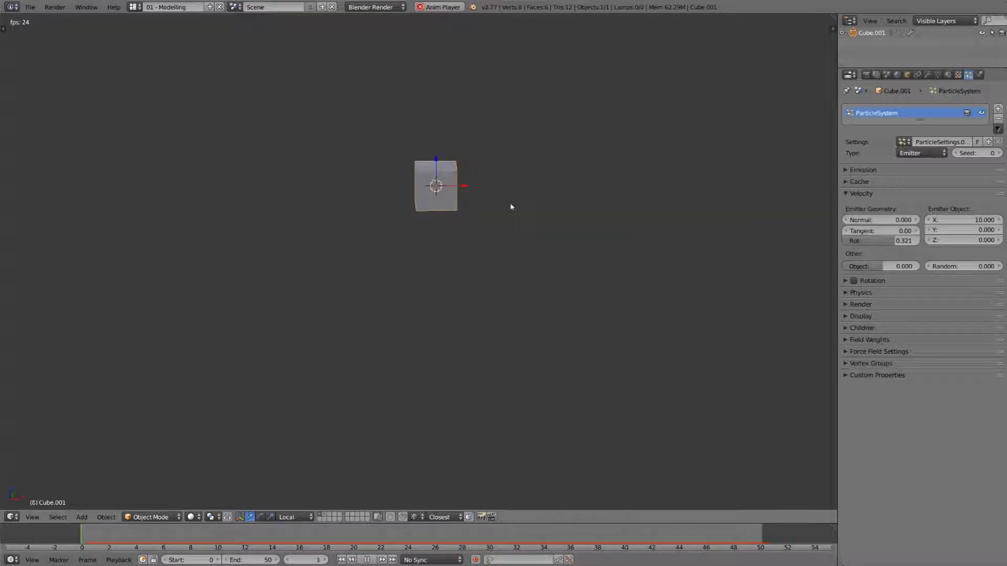
Step: Rotate the cube counterclockwise in the front view so the stream aims upward, and apply its rotation
key("KP_1")
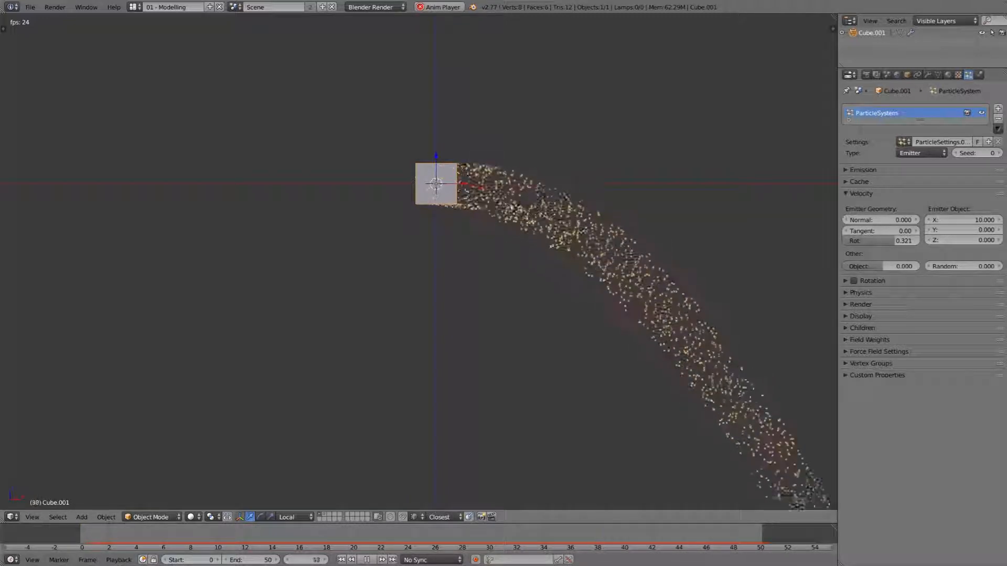
key("r")
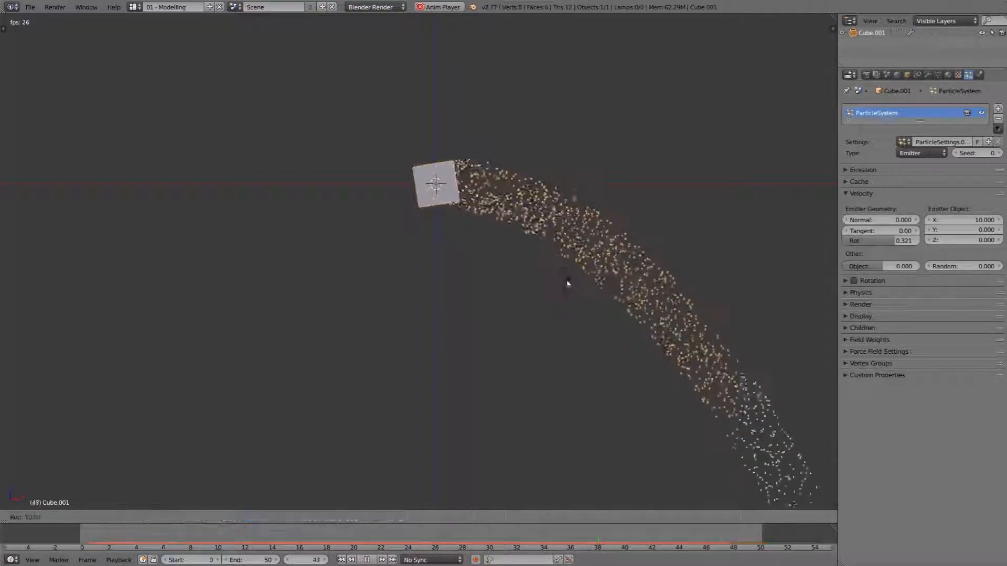
left_click(580, 204)
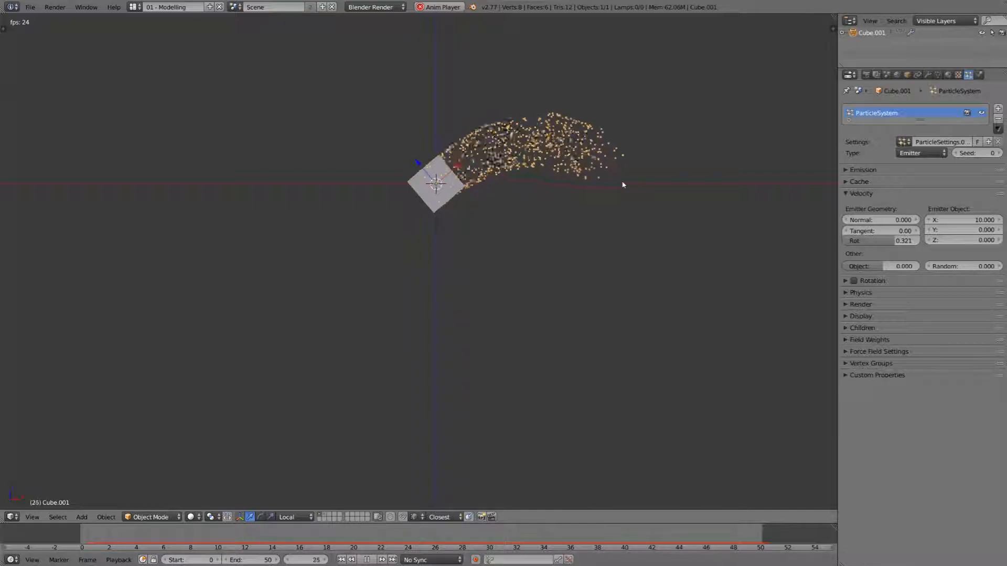
key("ctrl+a")
left_click(623, 183)
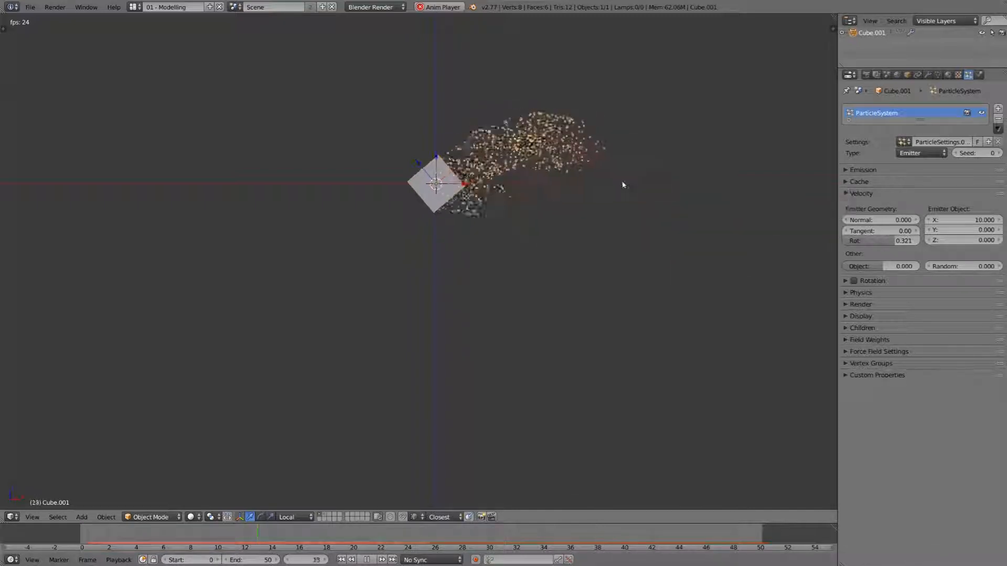
Step: Reset the emitter object's X velocity to 0 and set the random velocity to 10
key("BackSpace")
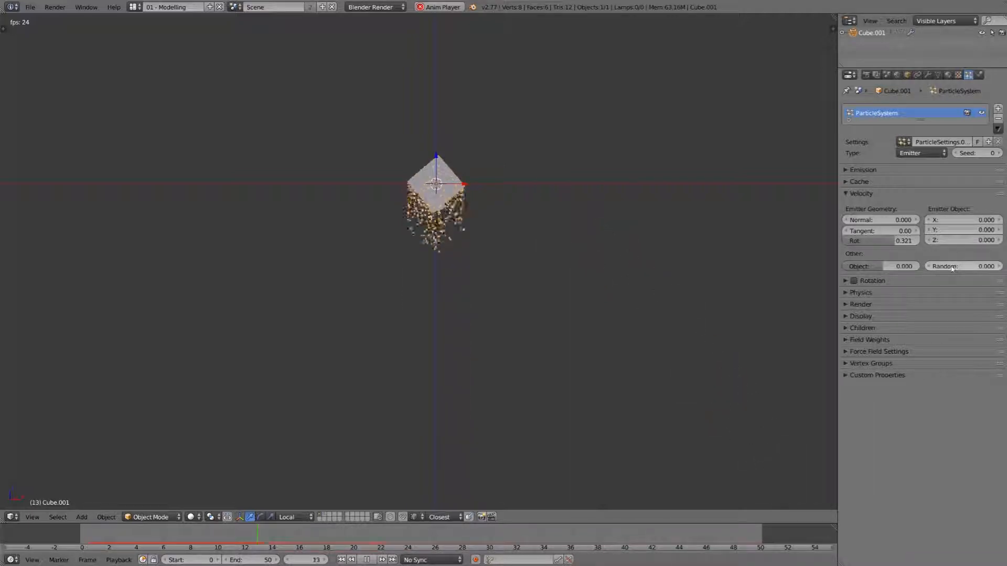
left_click_drag(952, 267, 963, 269)
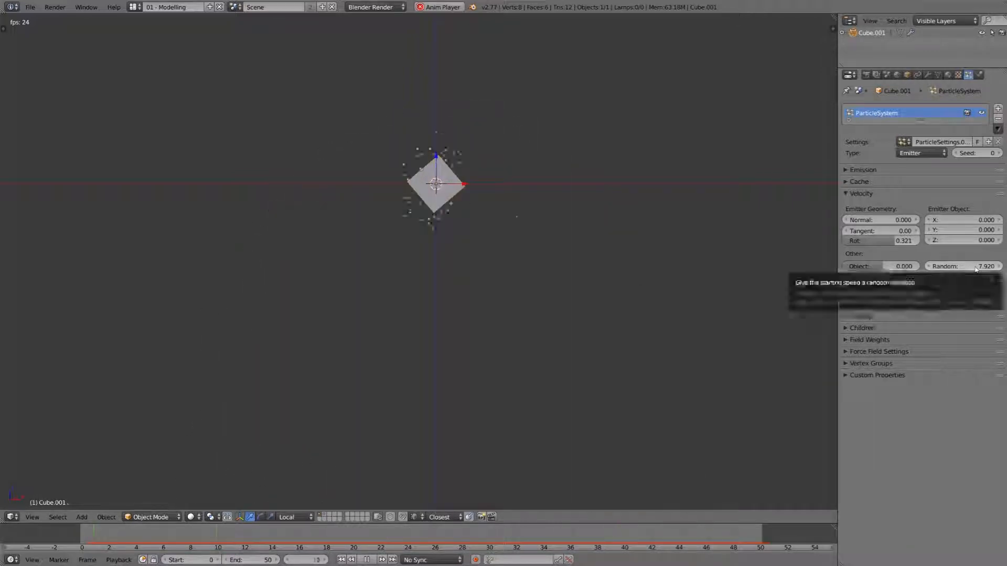
double_click(976, 269)
type("10")
key("Return")
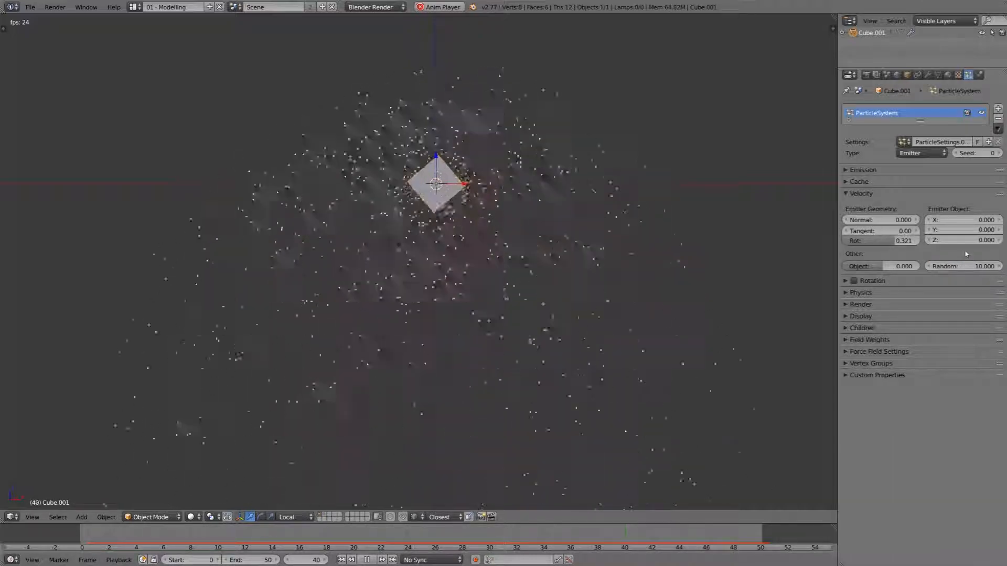
Step: Return the random velocity to 0 and set the velocity inherited from the object to 1
double_click(967, 266)
type("0")
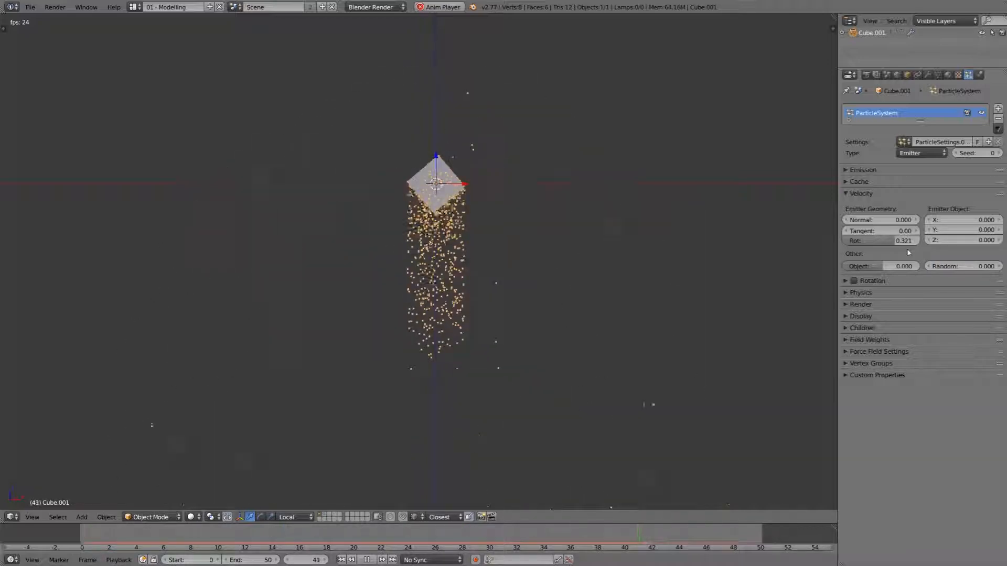
double_click(891, 269)
type("1")
key("Return")
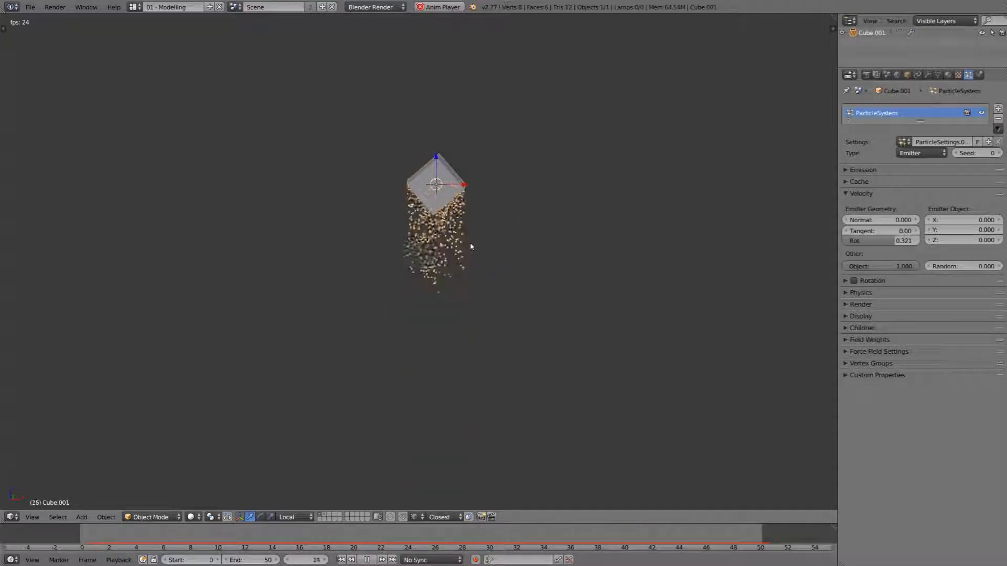
Step: Try moving and rotating the emitter cube during playback, and scale it up
key("g")
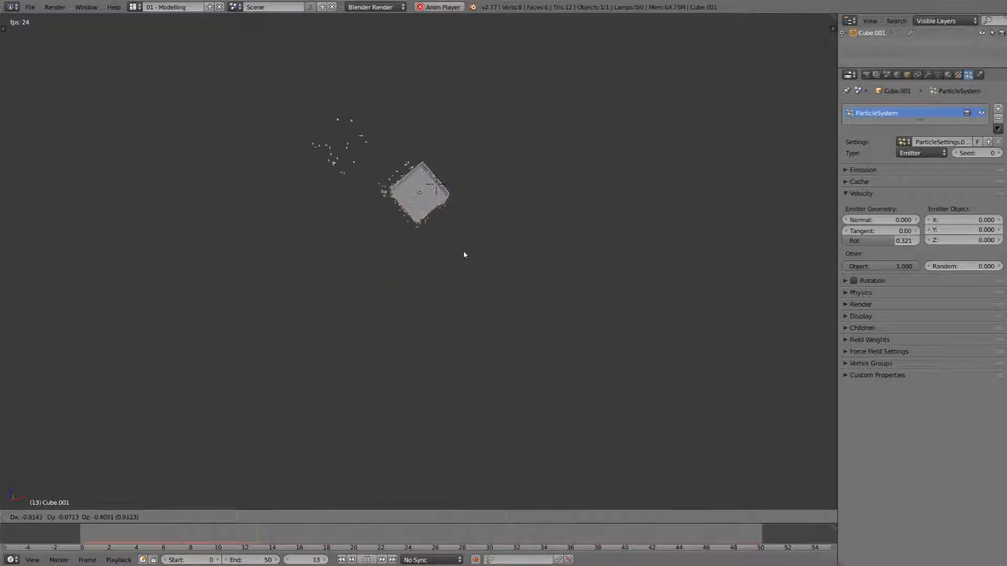
right_click(496, 231)
key("r")
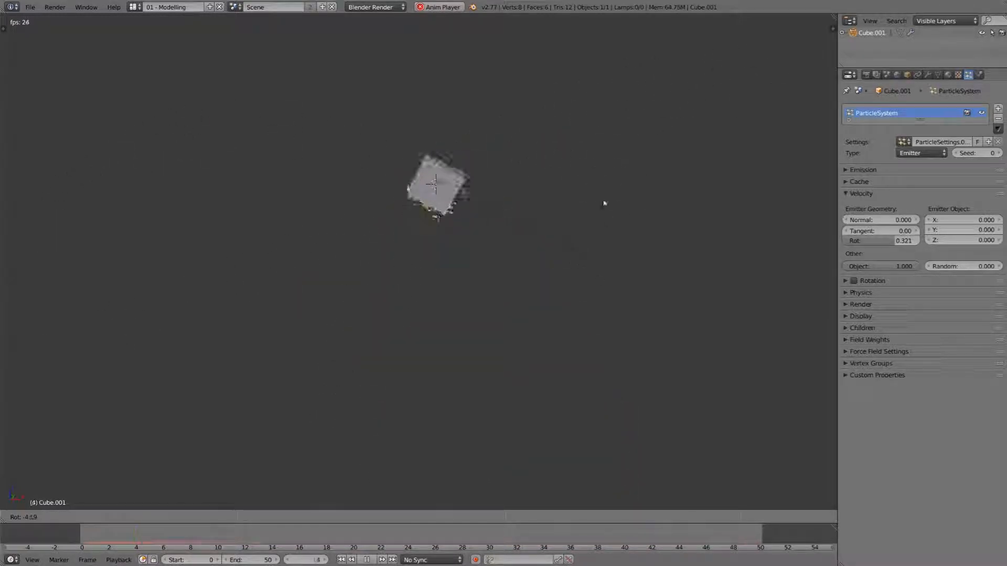
key("s")
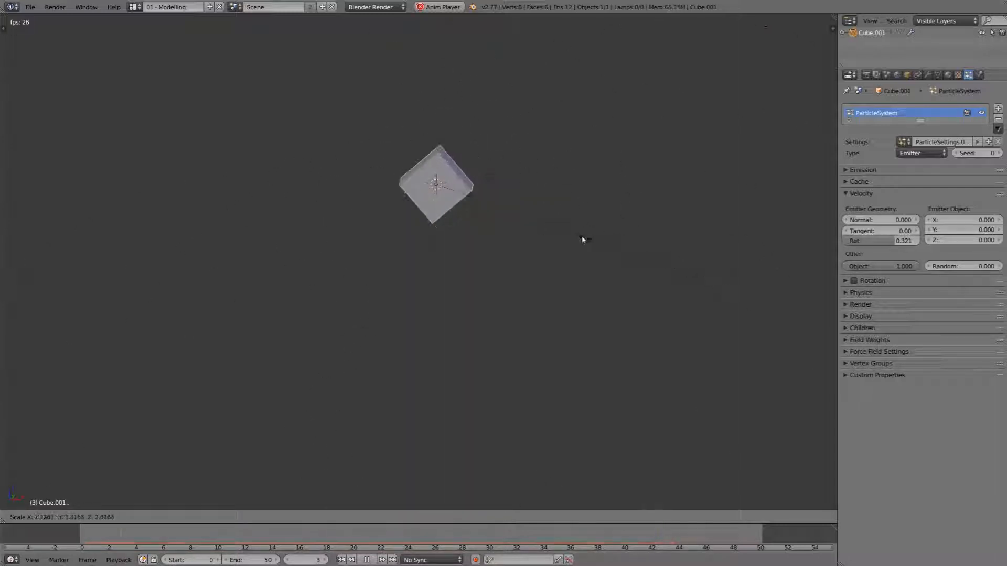
left_click(601, 269)
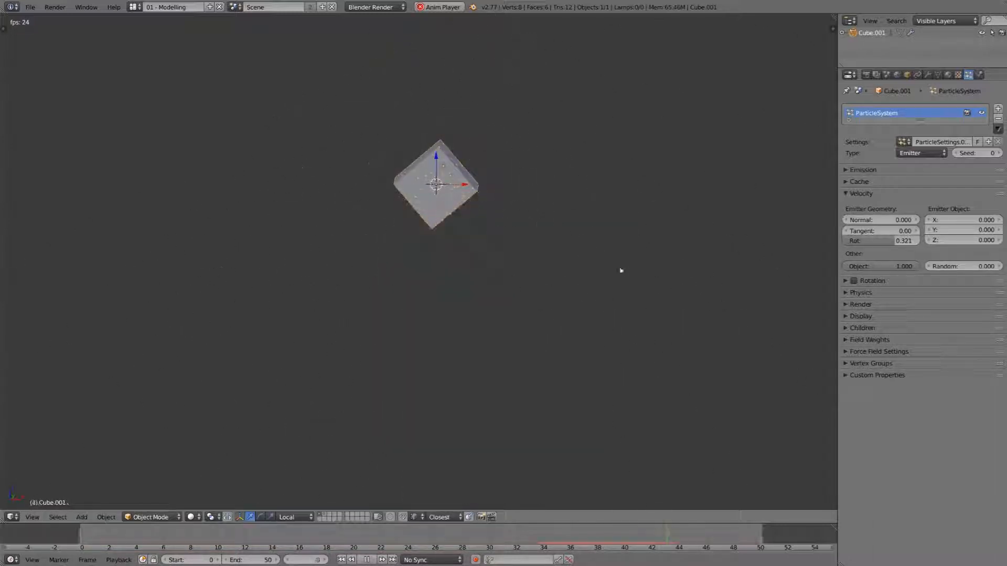
Step: Set the velocity inherited from the object back to 0
left_click(892, 267)
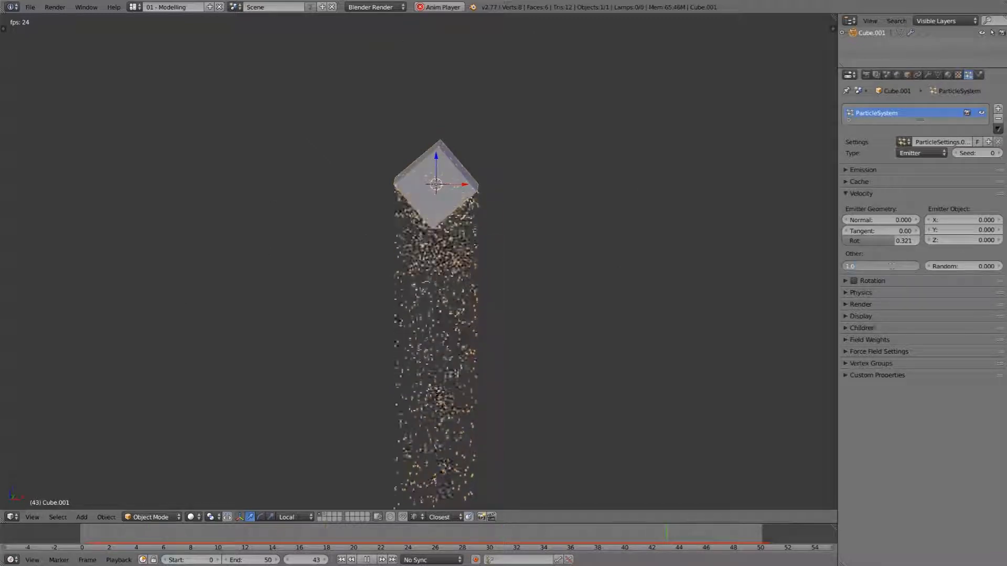
type("0")
key("Return")
Step: Set the tangent rotation to 0 and restore the normal velocity to its default of 1
left_click(887, 243)
type("00")
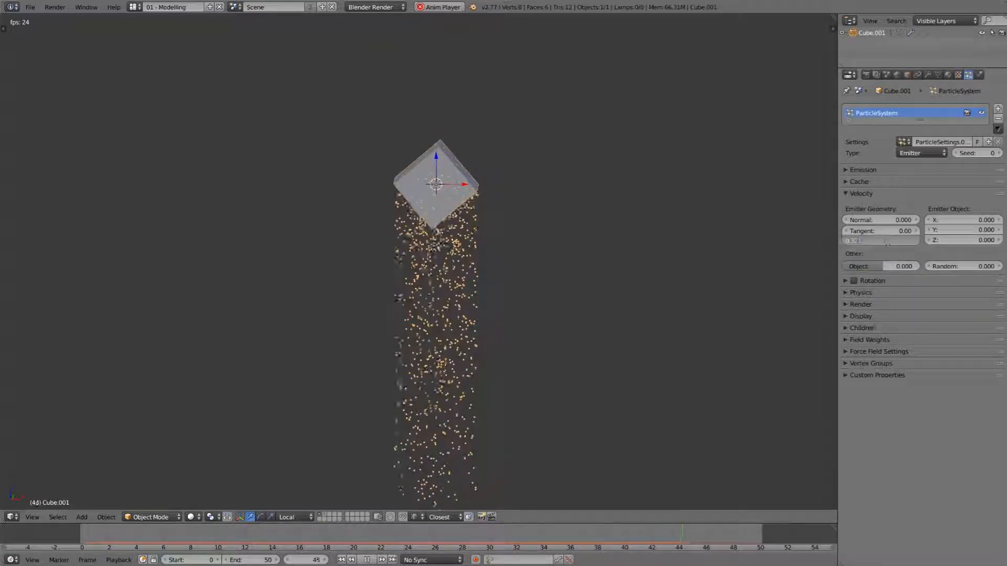
key("Return")
key("BackSpace")
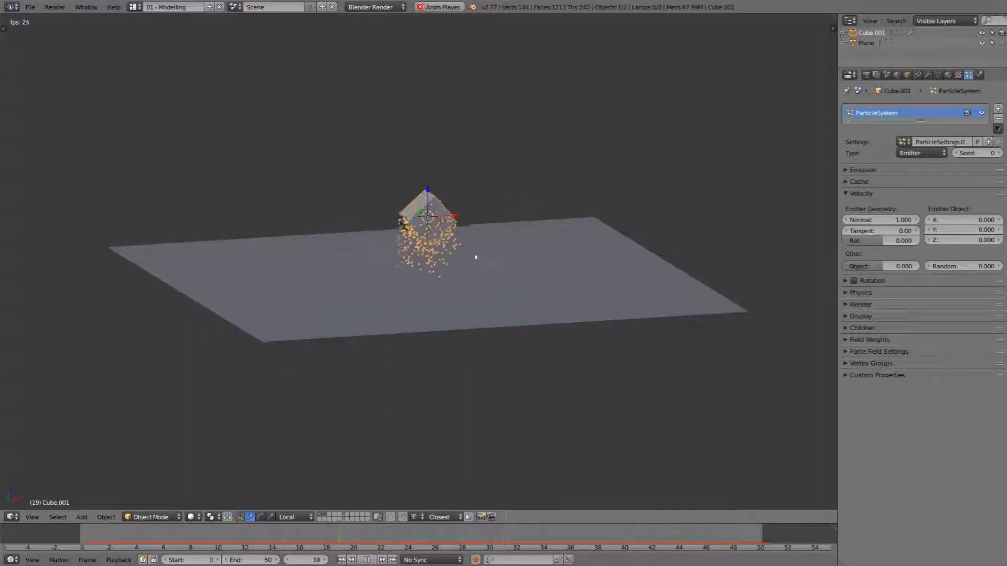
Step: Enable collision physics on the ground plane beneath the cube
right_click(580, 250)
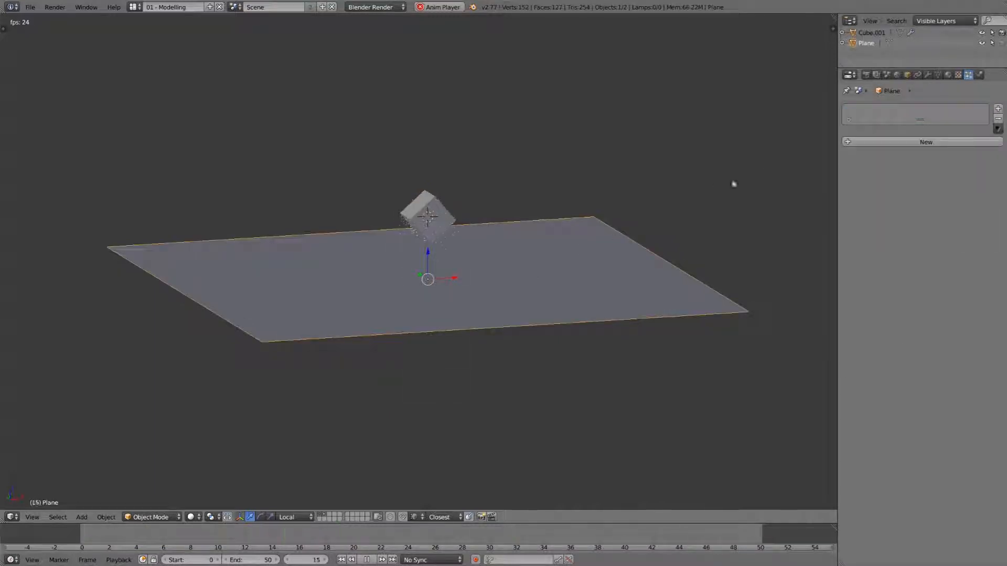
left_click(982, 77)
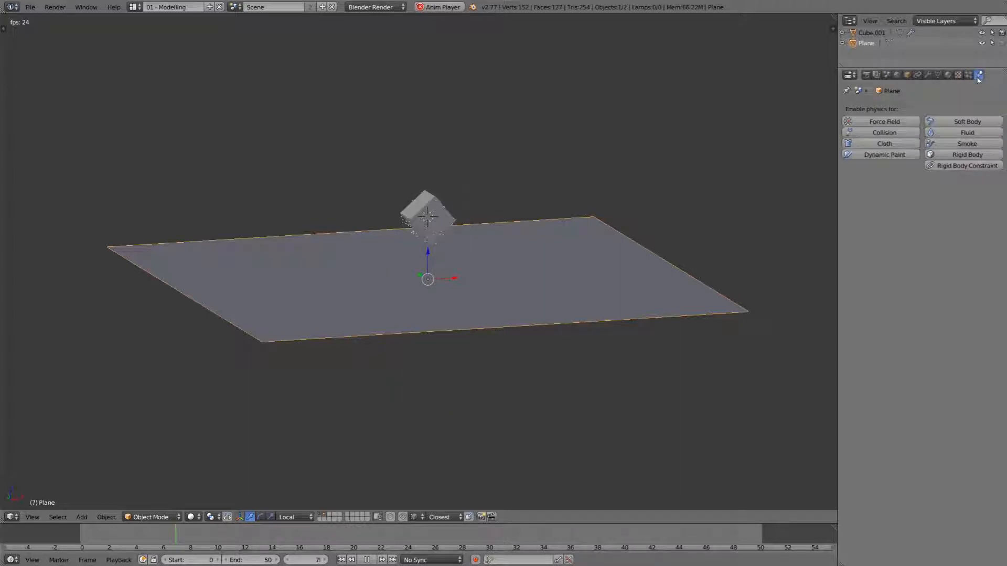
left_click(901, 134)
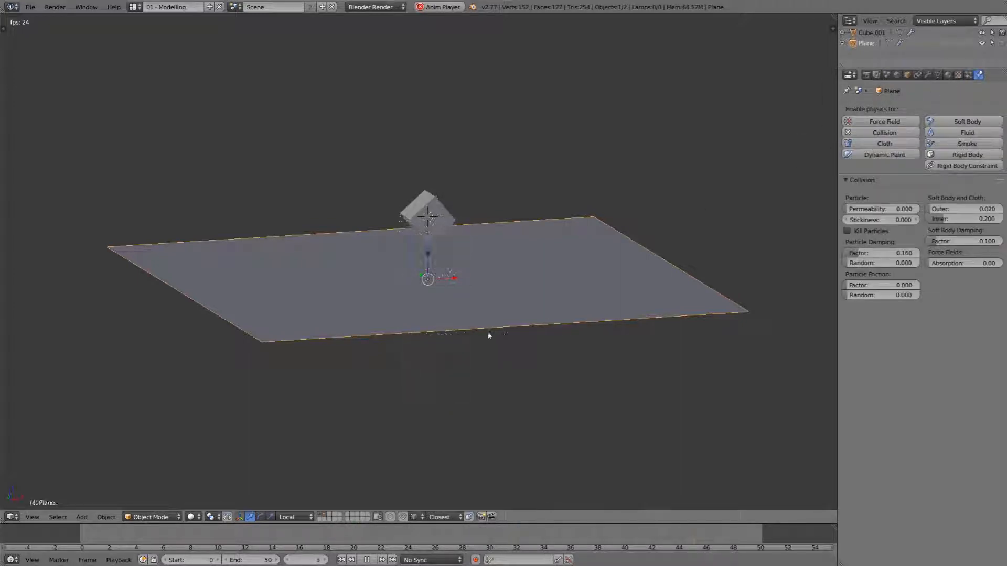
mouse_move(490, 335)
middle_mouse_down()
mouse_move(494, 325)
mouse_move(496, 338)
middle_mouse_up()
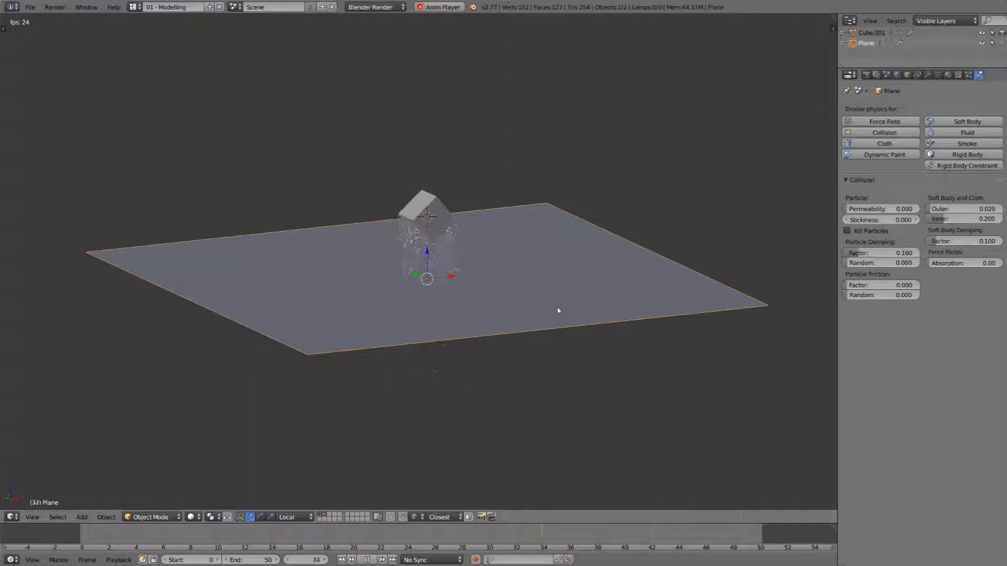
Step: Move the plane to the first layer and show only that layer
key("m")
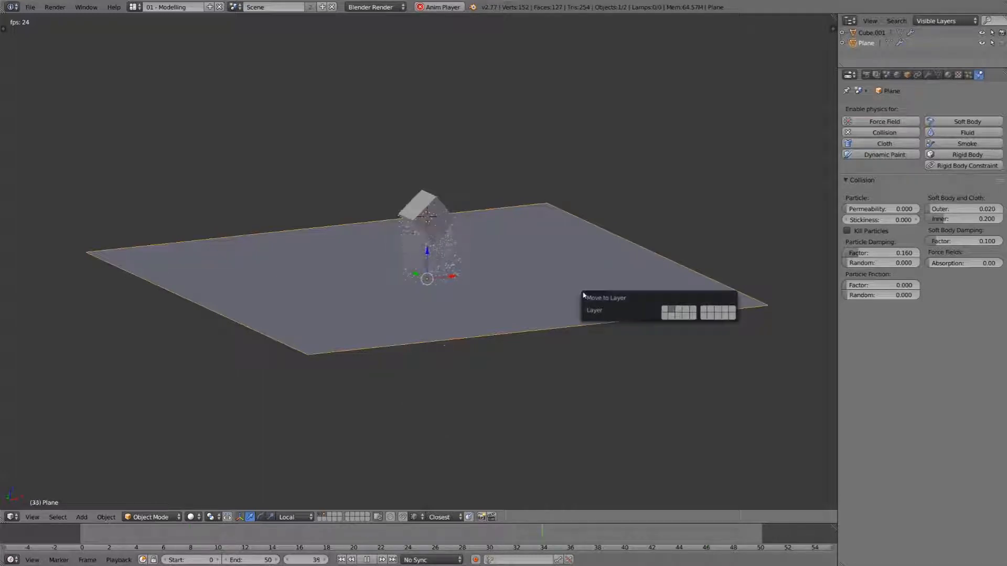
left_click(666, 312)
key("1")
Step: Select the emitter cube and open the emission settings of its particle system
right_click(428, 202)
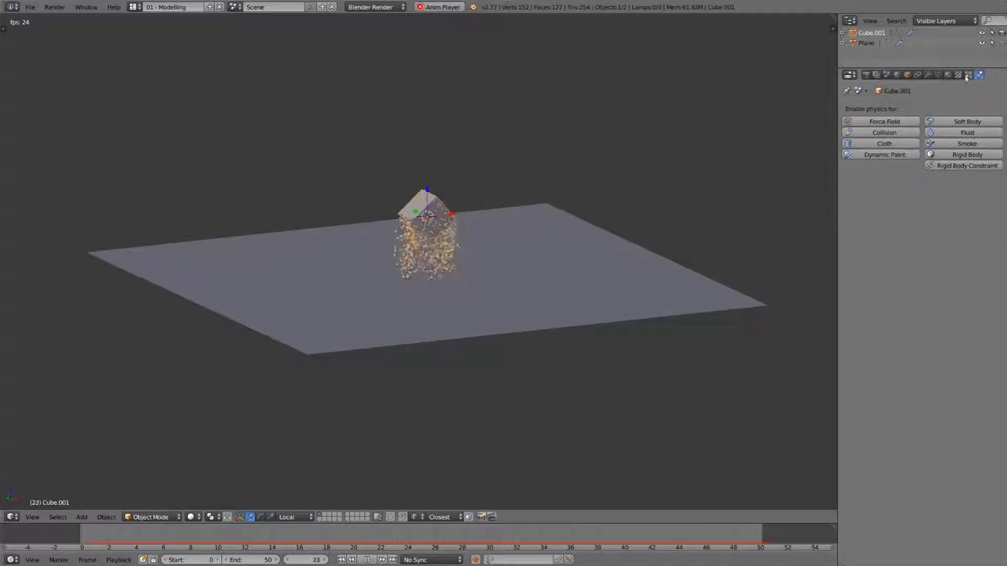
left_click(968, 75)
left_click(863, 170)
left_click(861, 310)
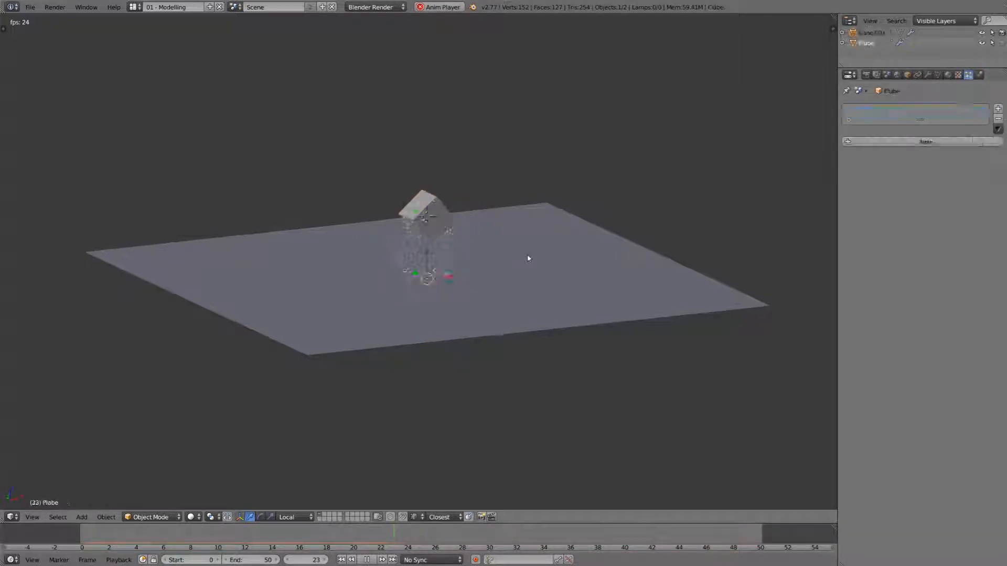
Step: Open the ground plane's collision physics settings with the plane and cube in closer view
middle_click_drag(576, 282, 557, 279)
scroll(557, 279, "up", 2)
middle_click_drag(470, 278, 500, 285)
left_click(979, 75)
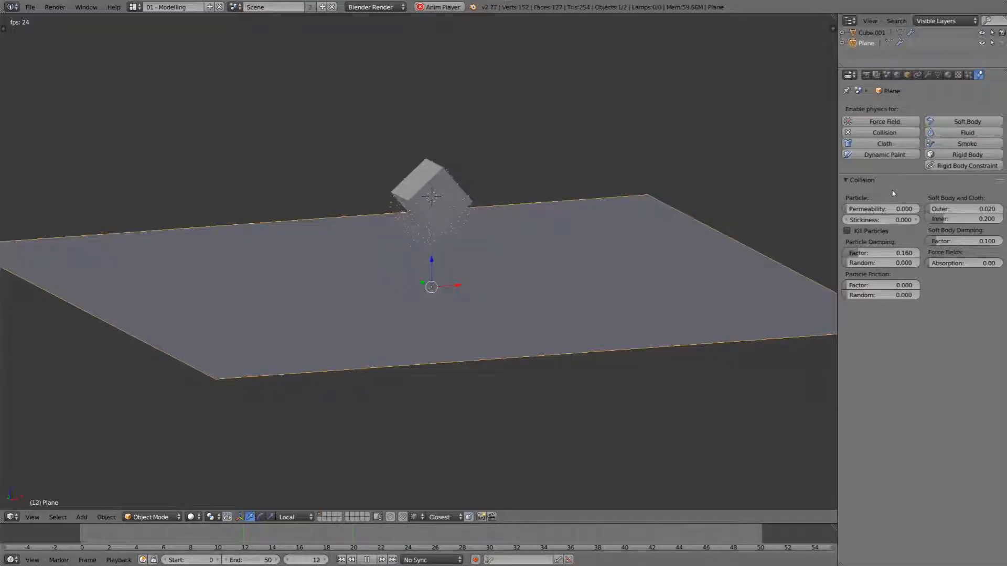
middle_click_drag(717, 241, 711, 240)
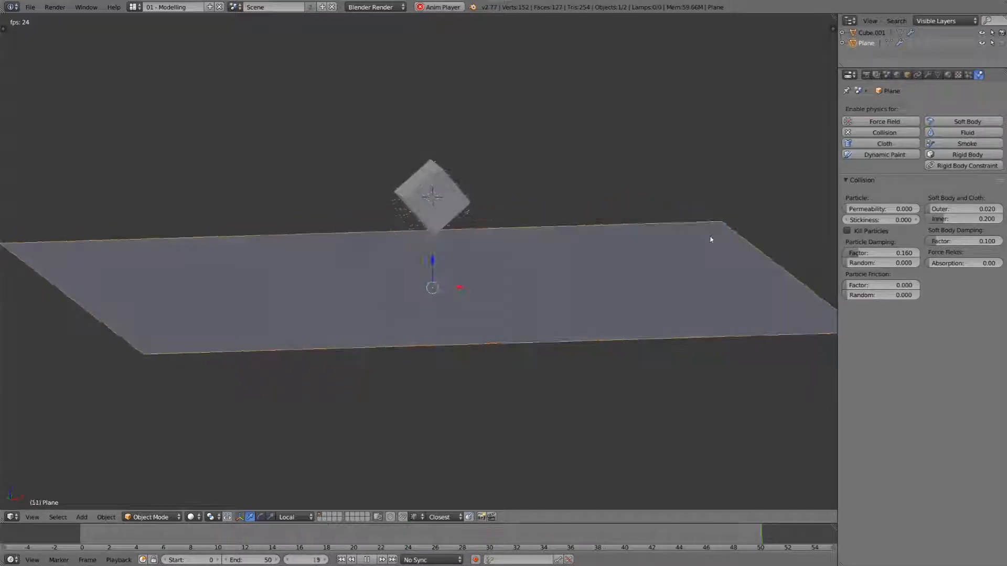
Step: Test a particle permeability of 0.139 on the plane's collision and reset it to 0
left_click_drag(871, 209, 891, 209)
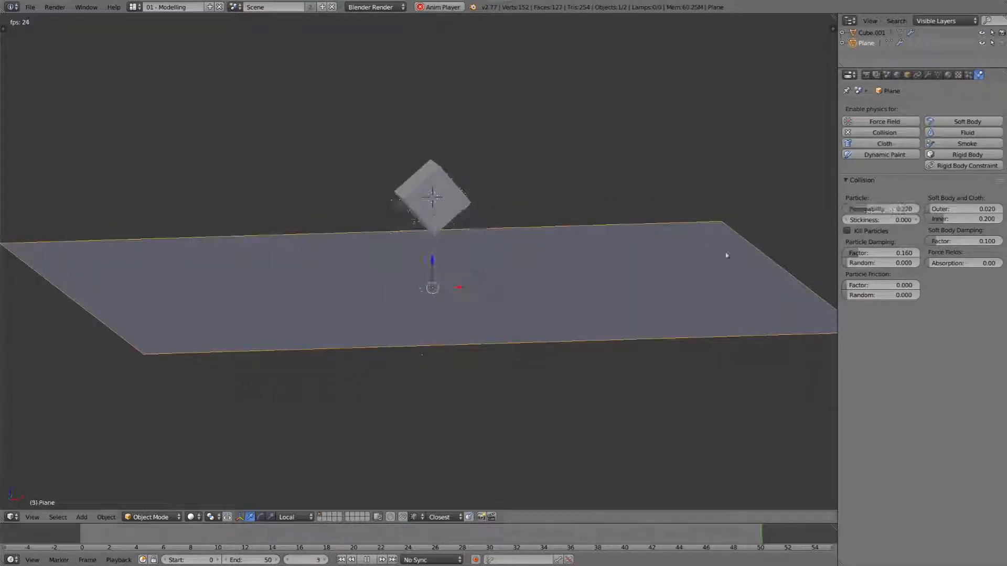
middle_click_drag(691, 266, 700, 272)
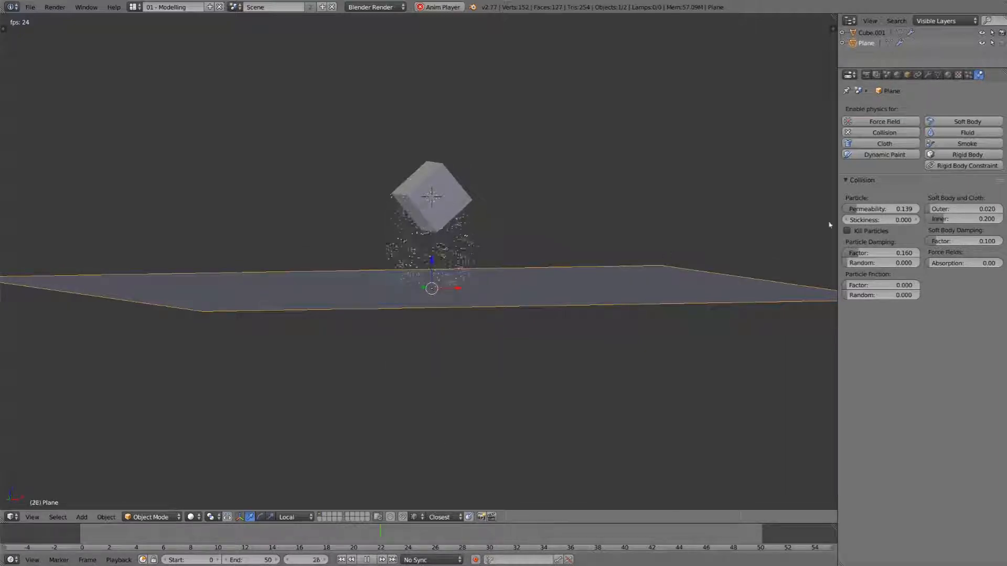
left_click_drag(876, 209, 846, 209)
middle_click_drag(778, 243, 770, 251)
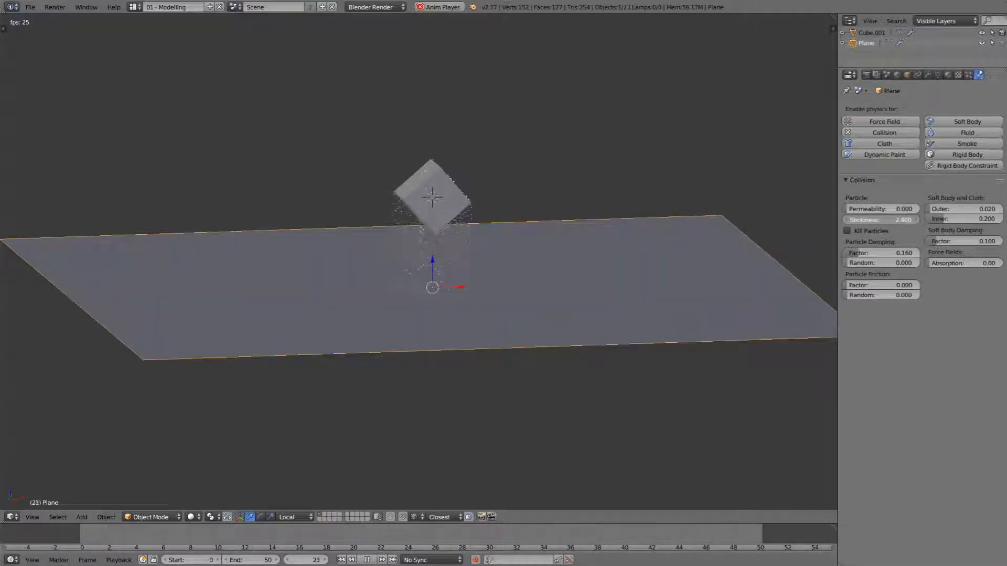
Step: Raise the plane's particle stickiness to about 4.8 and view the plane from higher up
left_click_drag(886, 220, 923, 220)
middle_click_drag(532, 255, 528, 277)
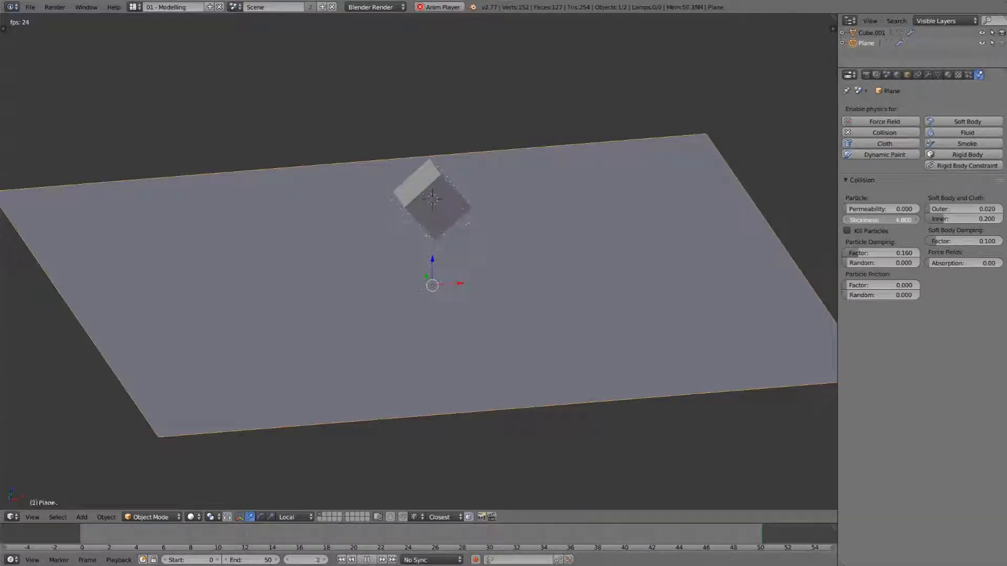
Step: Enable Kill Particles in the plane's collision settings, with stickiness back at 0
left_click(880, 232)
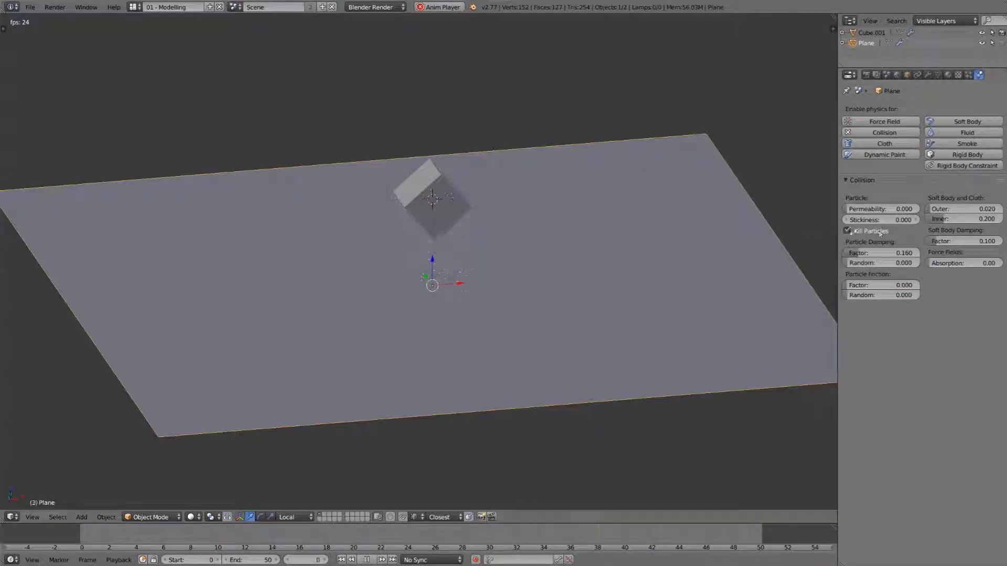
Step: Check the particles against the plane from the side and disable Kill Particles in the plane's collision settings
middle_click_drag(584, 292, 592, 273)
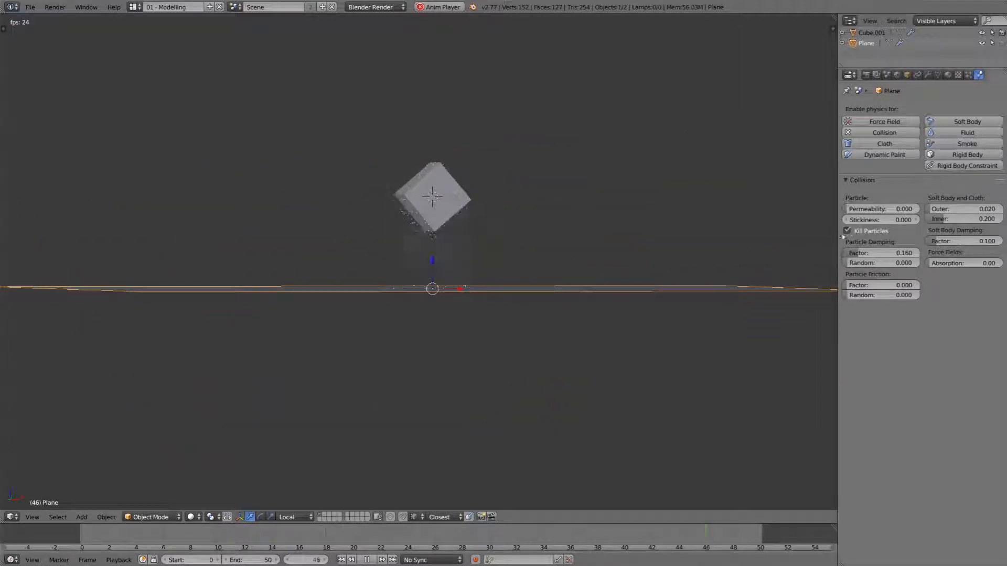
left_click(848, 232)
middle_click_drag(730, 254, 731, 263)
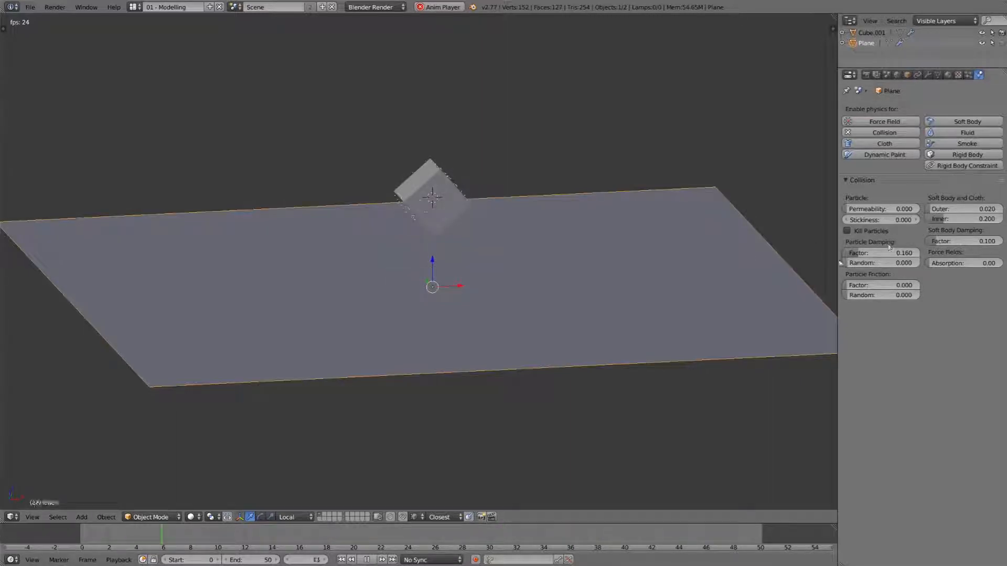
Step: Test the plane's particle damping at factor 0, then at 0.567 with some randomness, and reset both damping values to 0
middle_click_drag(589, 285, 552, 280)
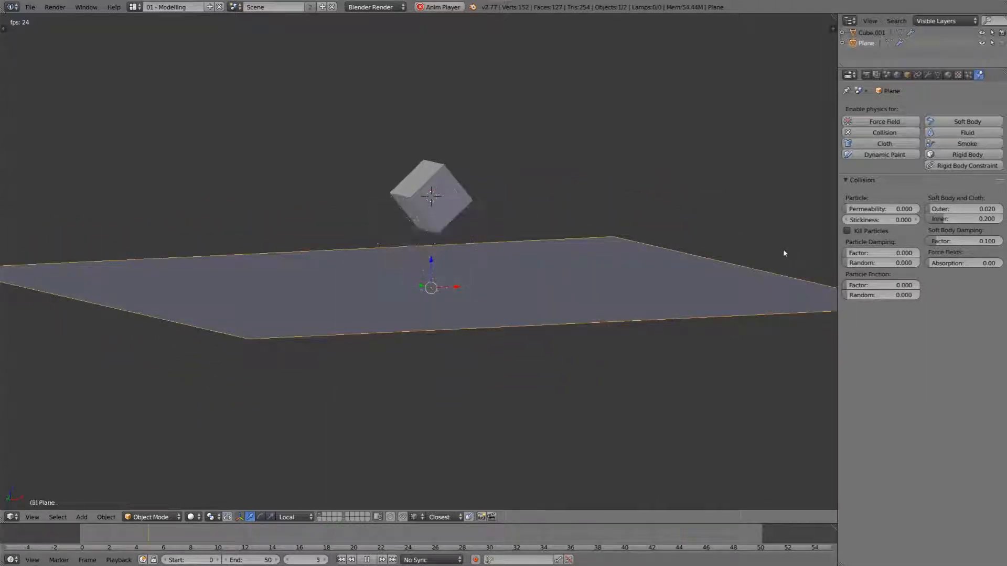
middle_click_drag(779, 266, 768, 261)
left_click_drag(868, 254, 919, 255)
middle_click_drag(607, 278, 598, 284)
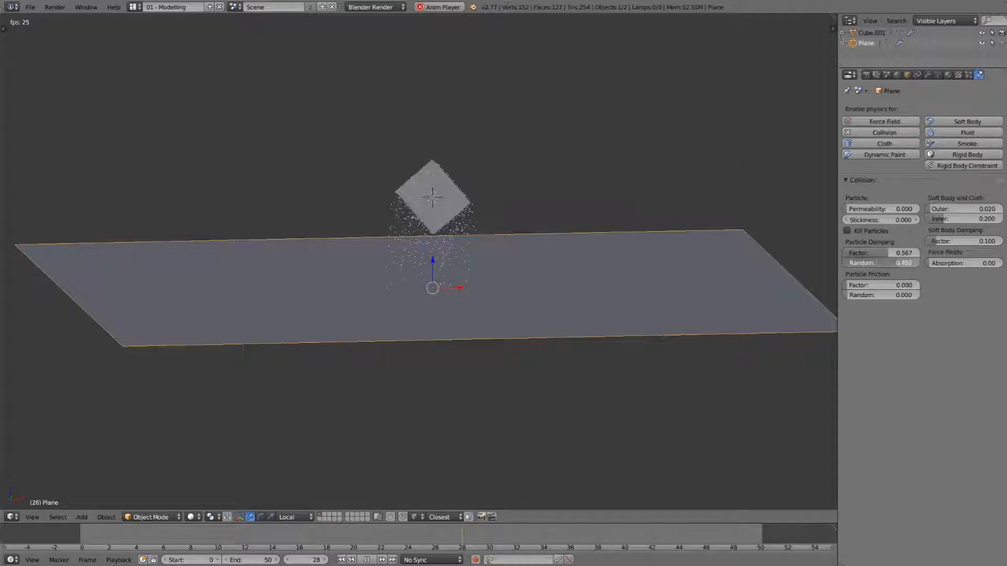
middle_click_drag(785, 262, 709, 268)
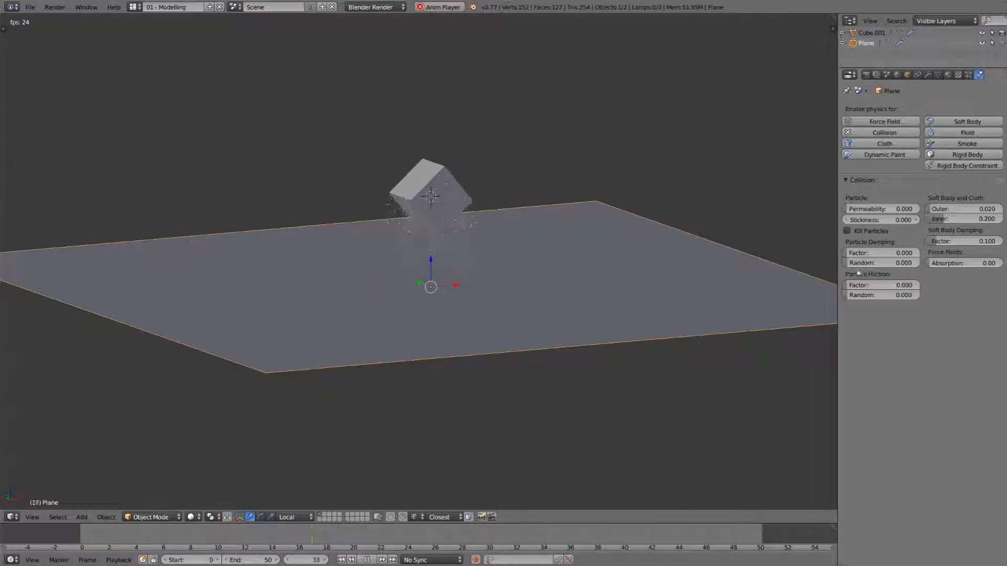
Step: Set the plane's particle damping factor to 1.000 and its particle friction randomness to 1.000
left_click_drag(857, 256, 923, 256)
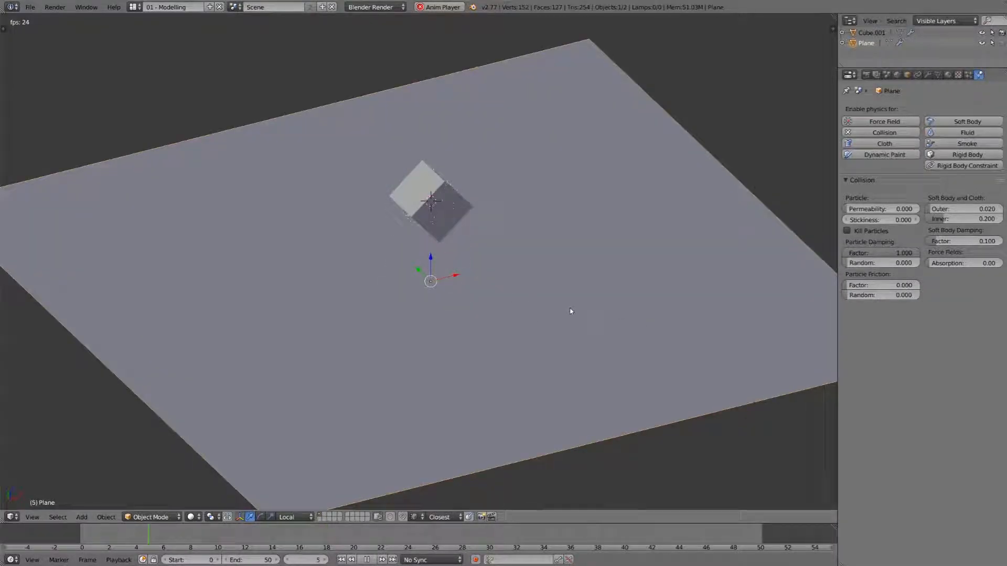
left_click_drag(871, 286, 923, 295)
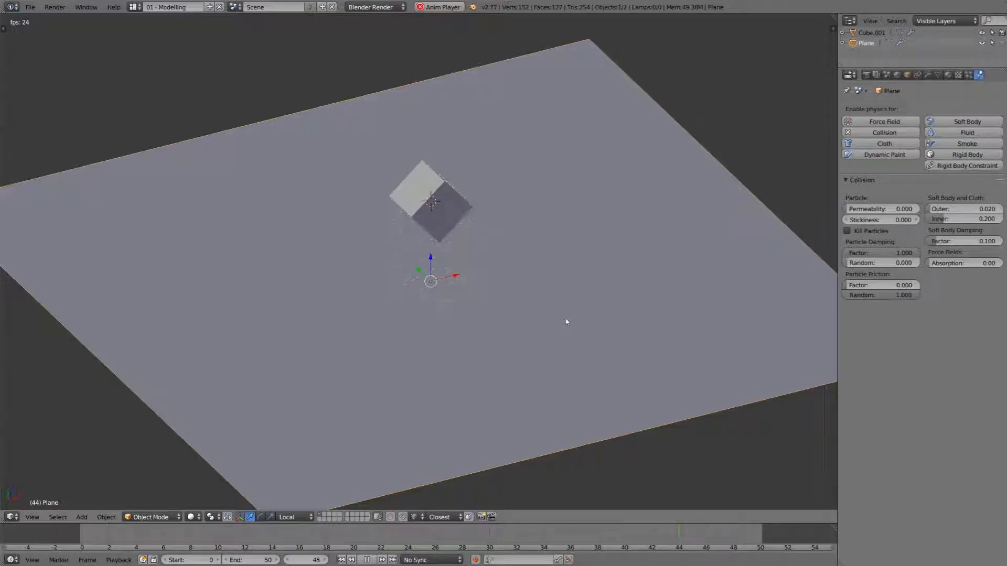